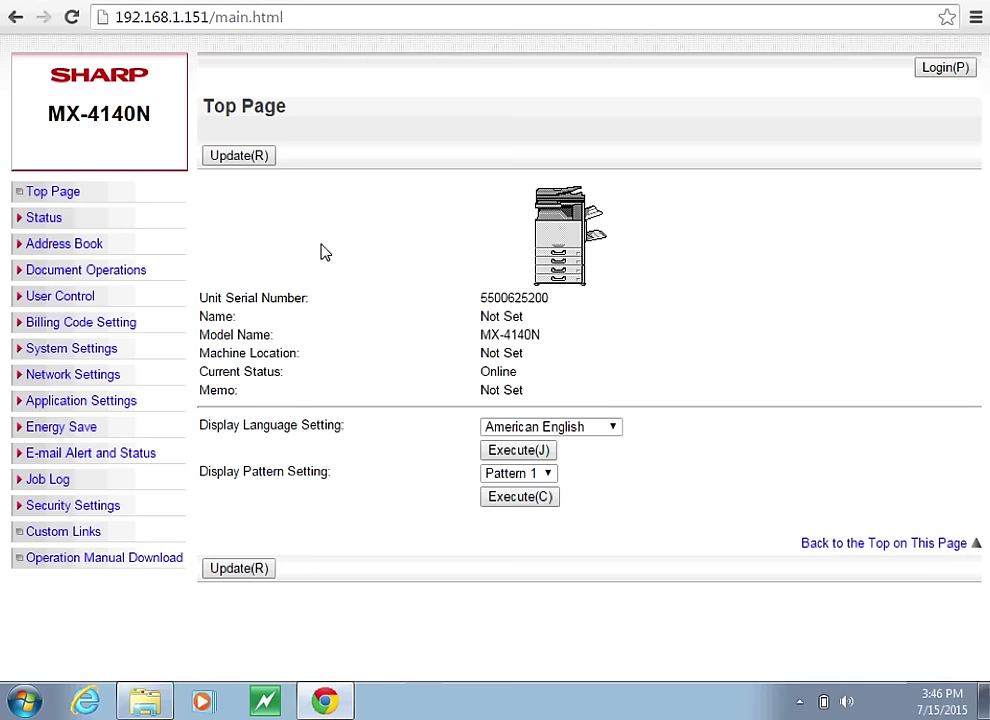
- Create a folder named 'Scanned Documents' at the root of Local Disk (C:), fixing a typo in the name
click(143, 703)
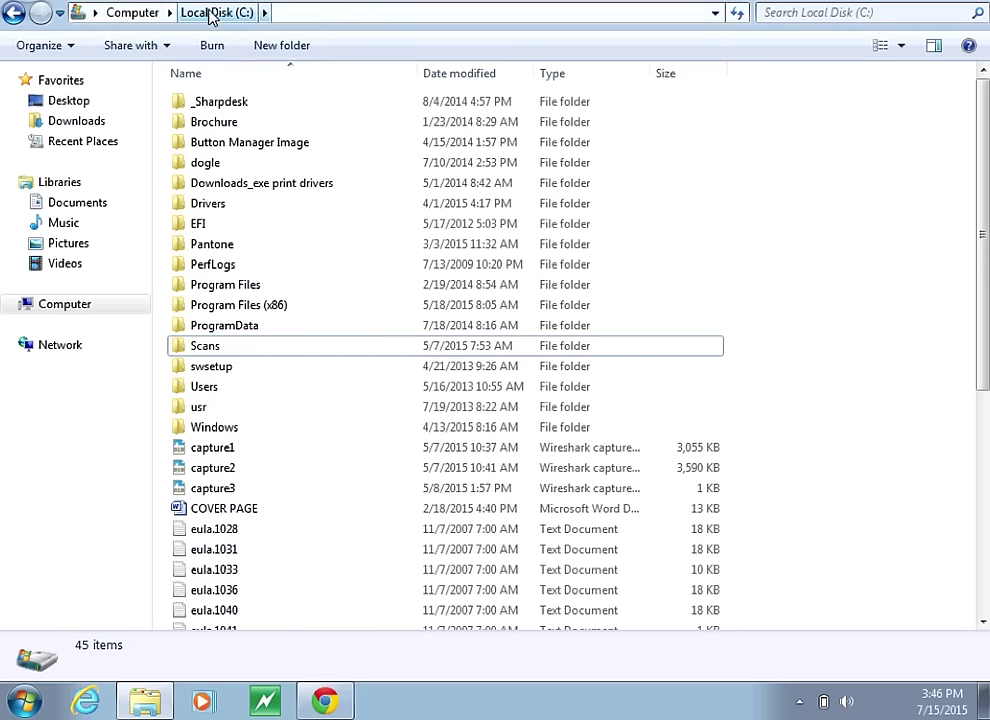
click(288, 50)
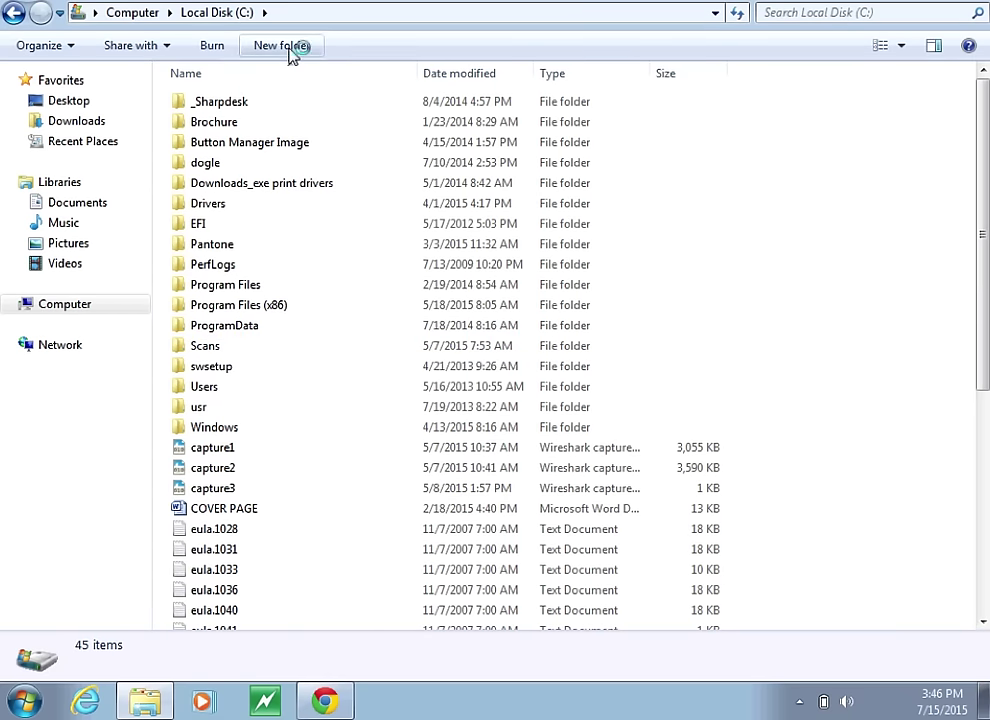
text(Scanned SD)
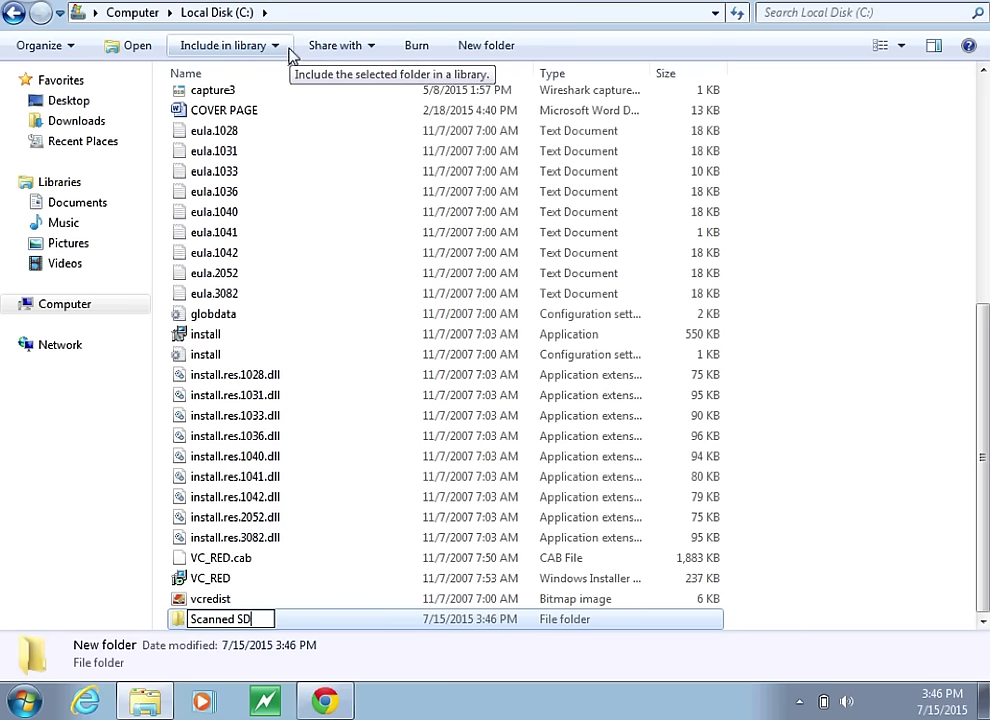
key(BackSpace)
text(Documents)
key(Return)
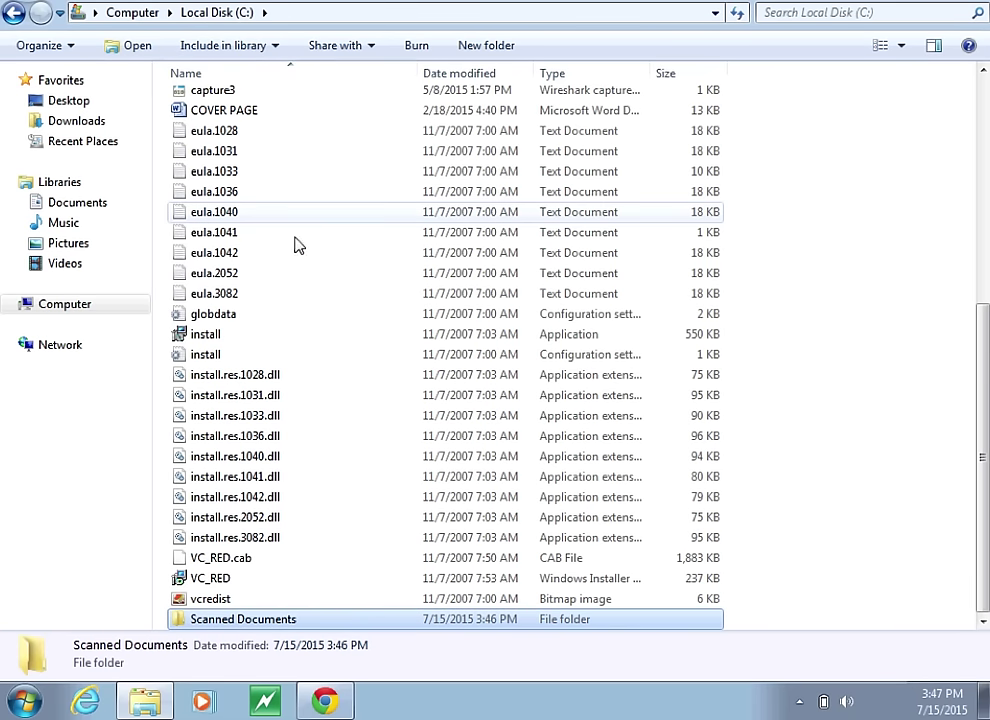
- In the folder's Properties > Sharing, add Everyone to the share list with Read/Write permission
right_click(203, 624)
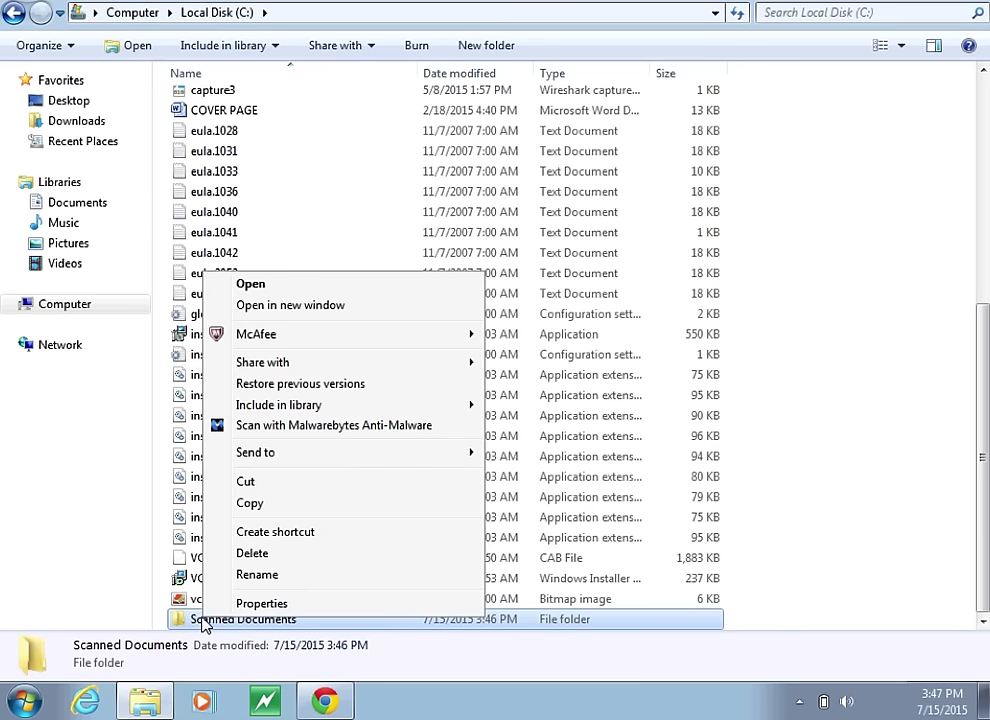
click(313, 605)
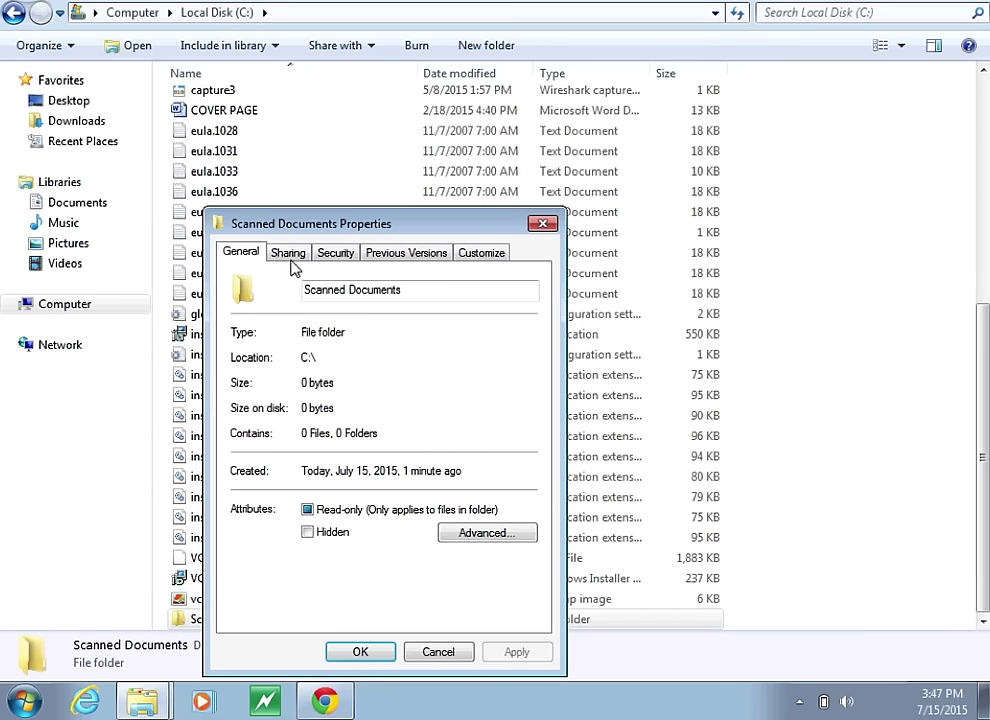
click(288, 254)
click(340, 386)
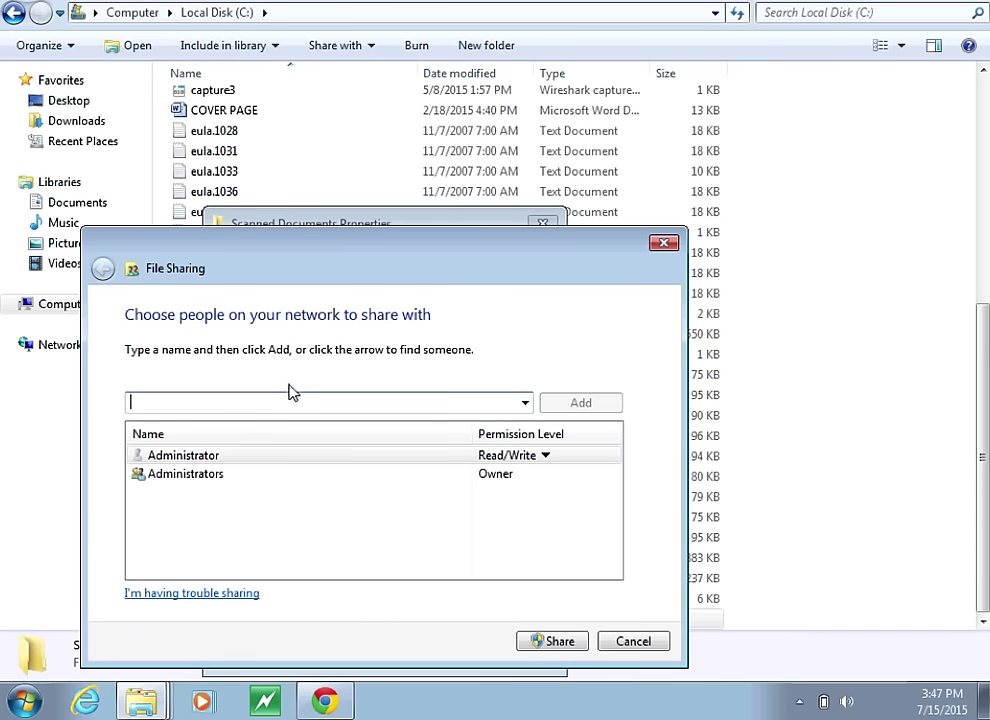
text(everyone)
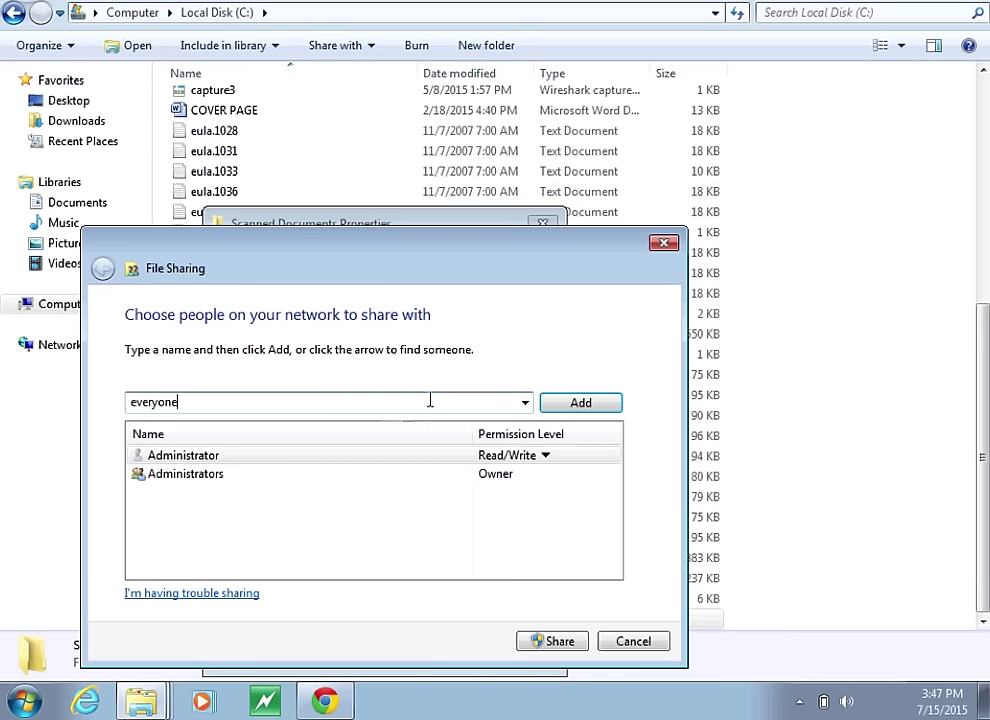
click(592, 410)
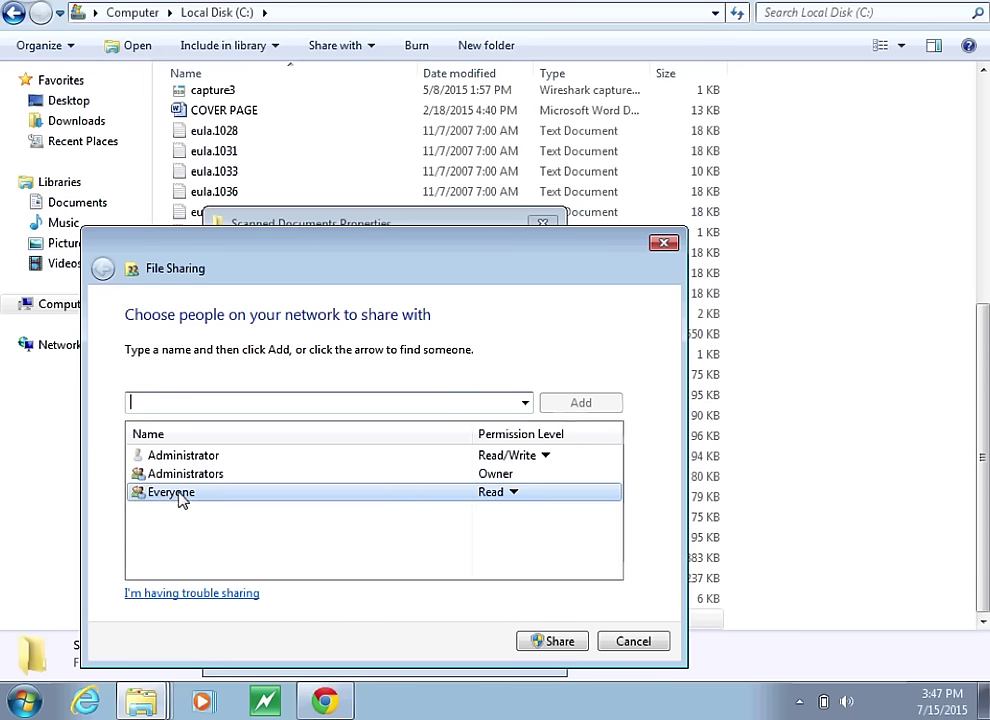
click(524, 496)
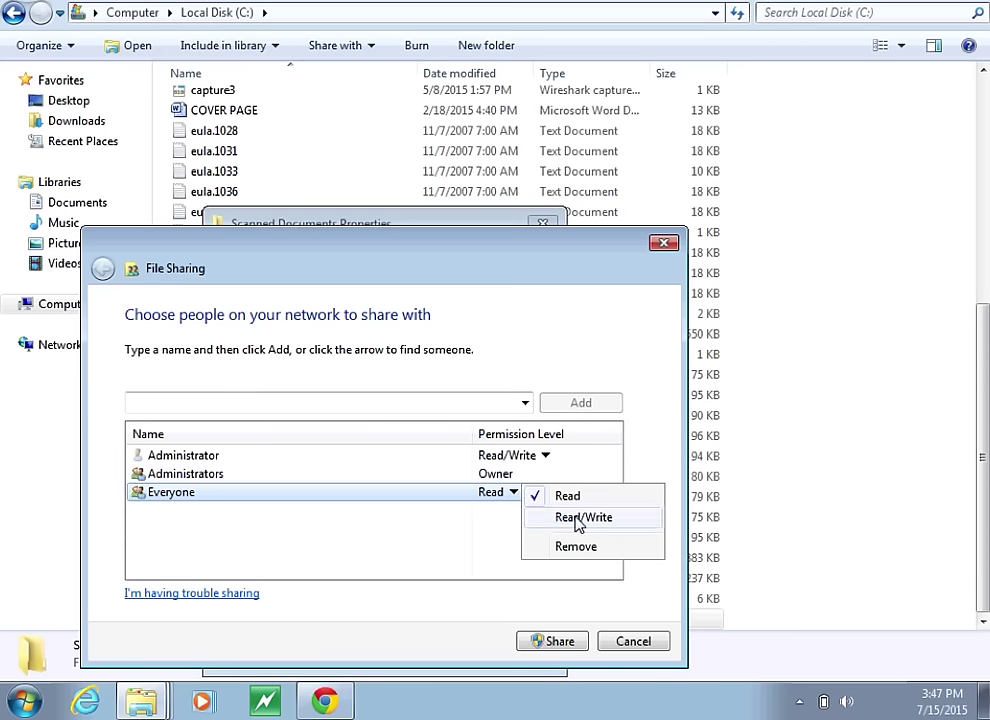
click(579, 519)
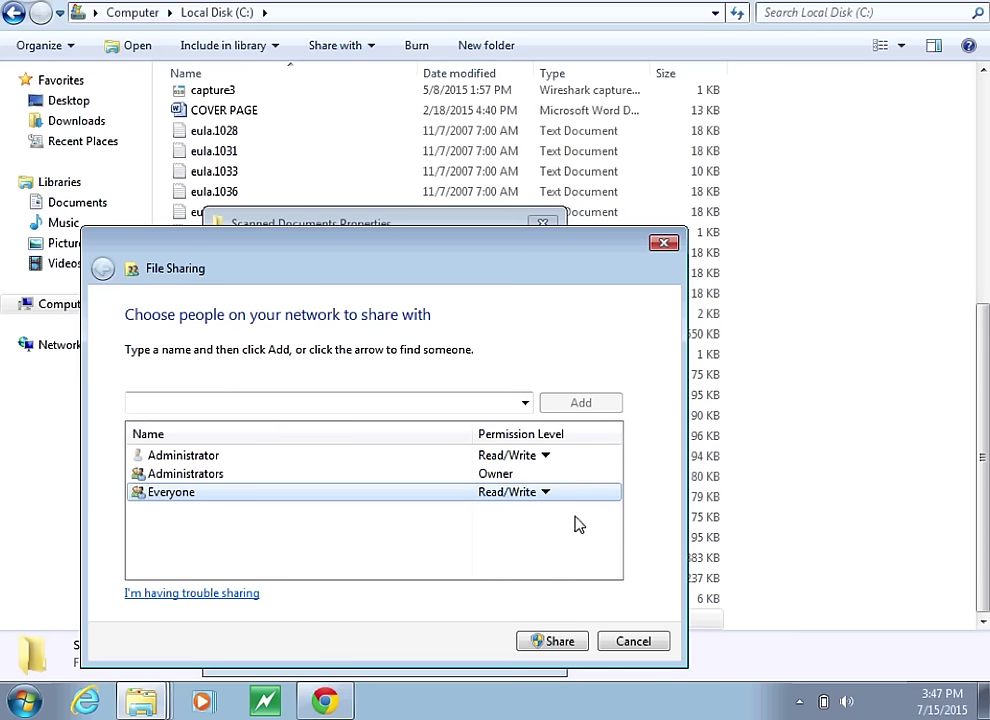
- Confirm the share, open the shared folder and copy its path \\SBE-LAPTOP-03\Scanned Documents
click(550, 642)
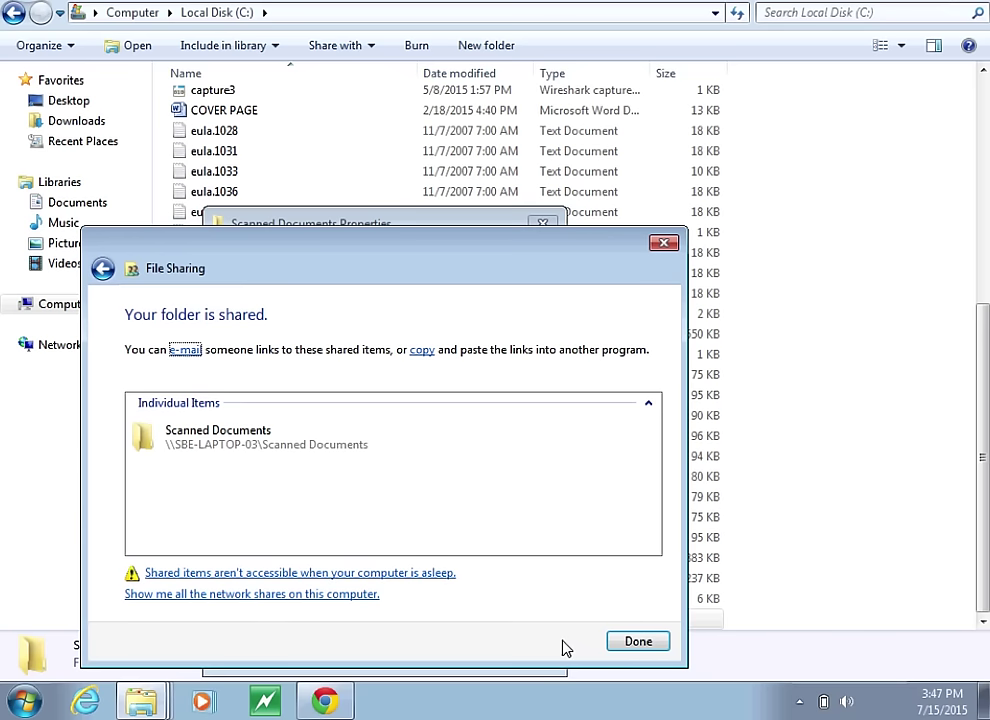
double_click(250, 449)
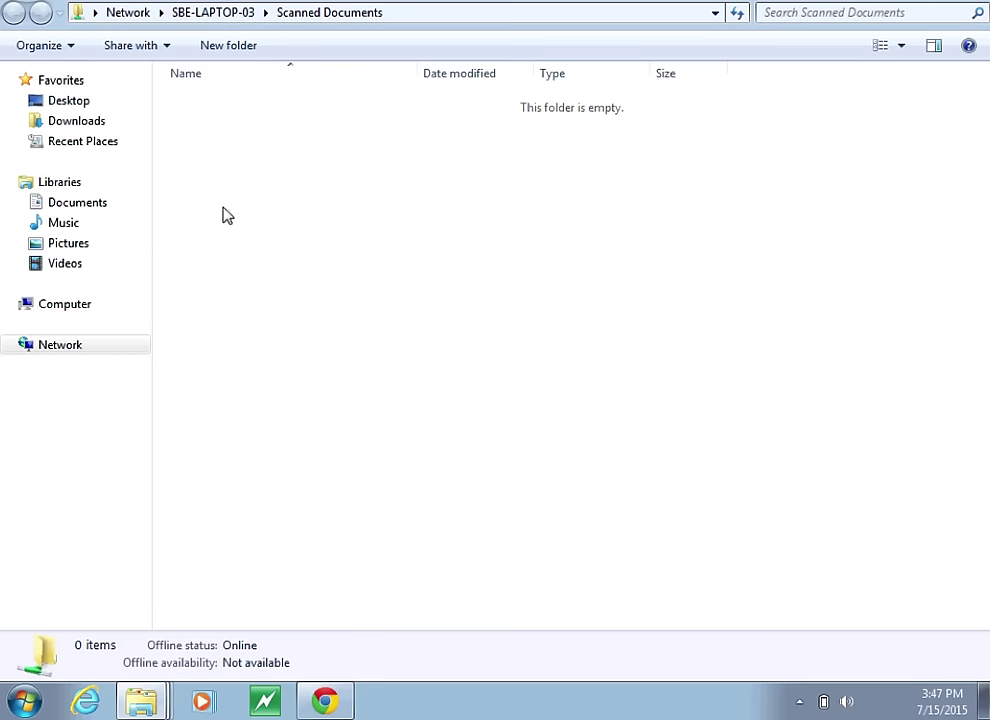
click(404, 13)
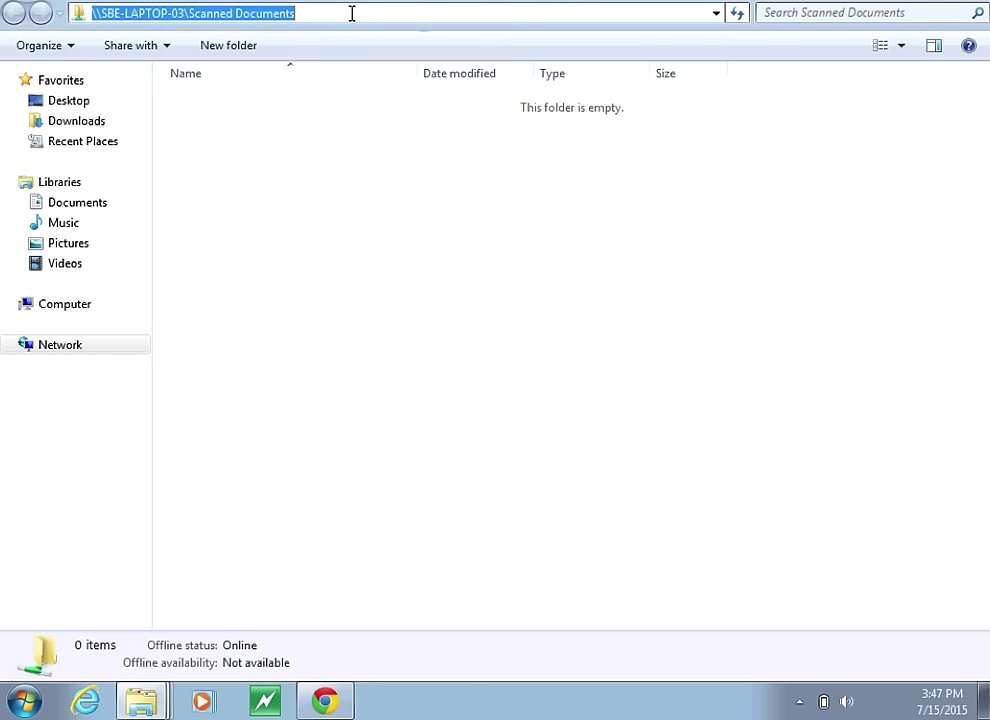
right_click(183, 11)
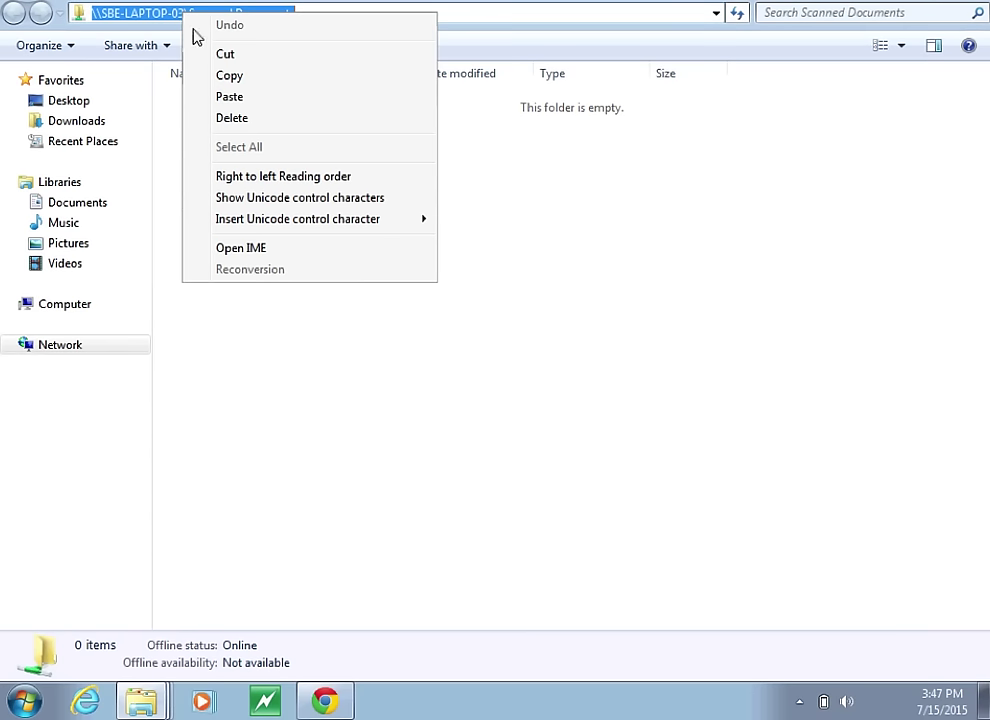
click(230, 76)
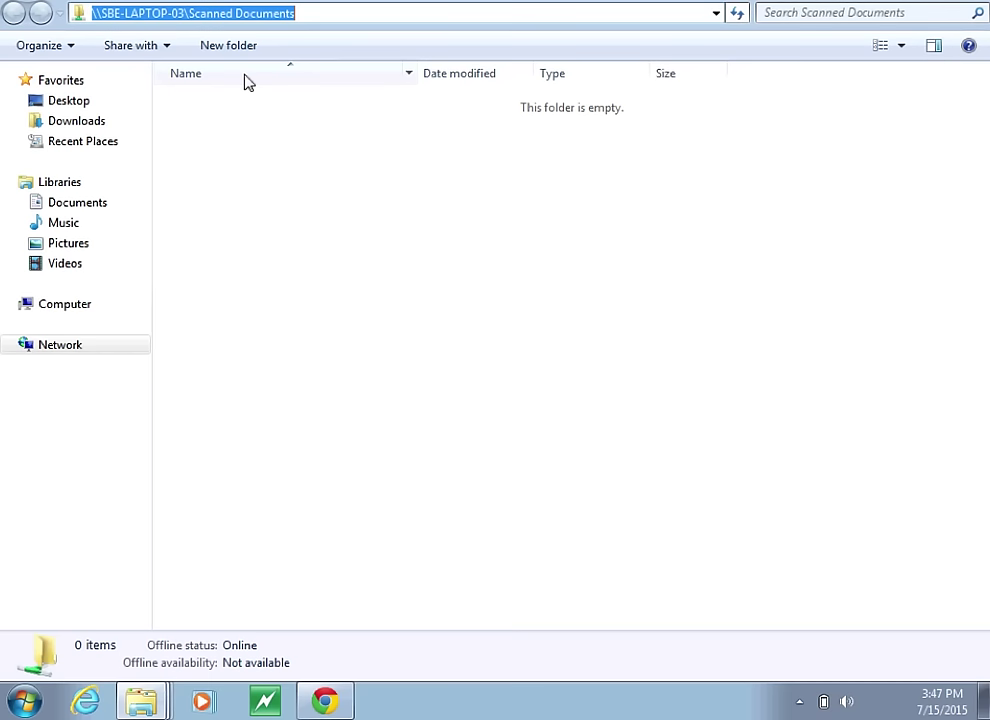
- From Local Disk (C:), send Scanned Documents to the desktop as a shortcut
click(68, 305)
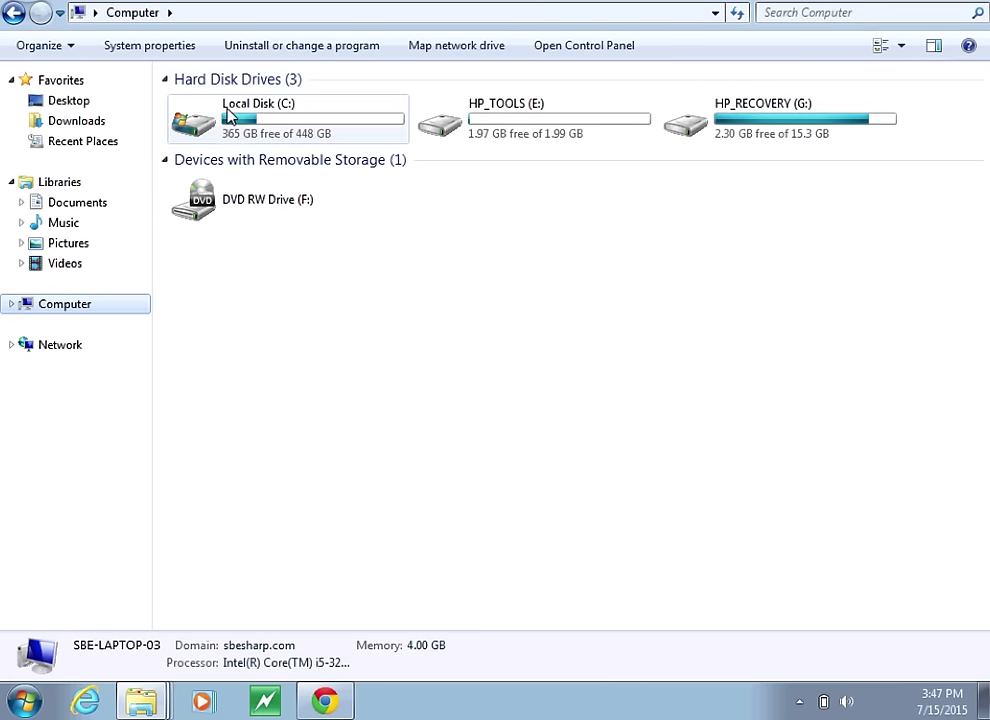
double_click(226, 116)
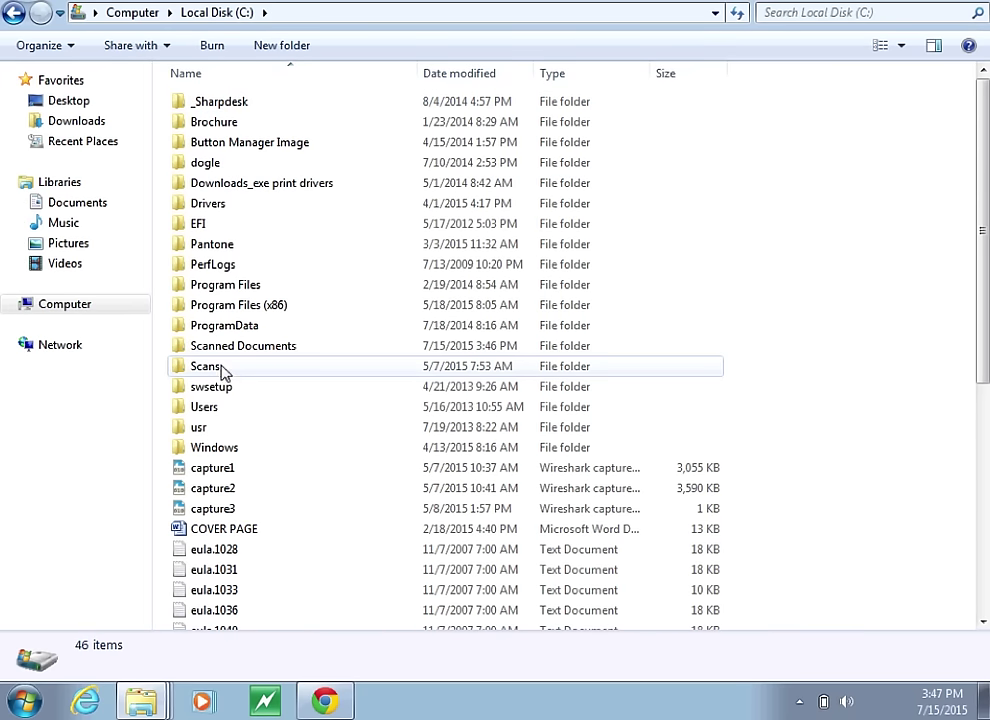
click(216, 350)
right_click(216, 350)
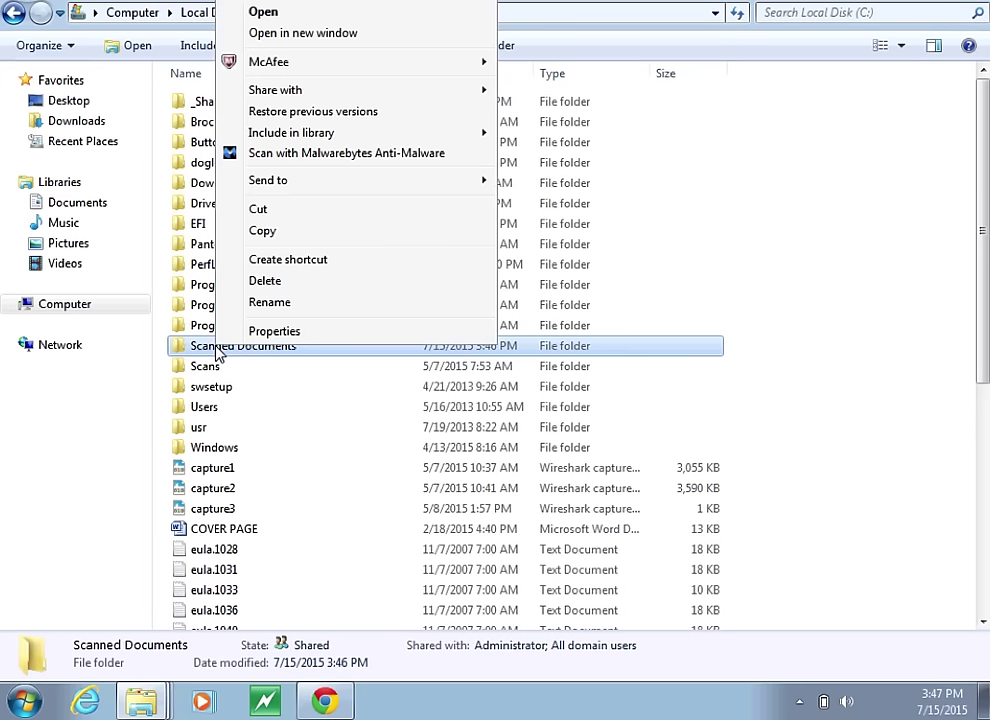
mouse_move(352, 188)
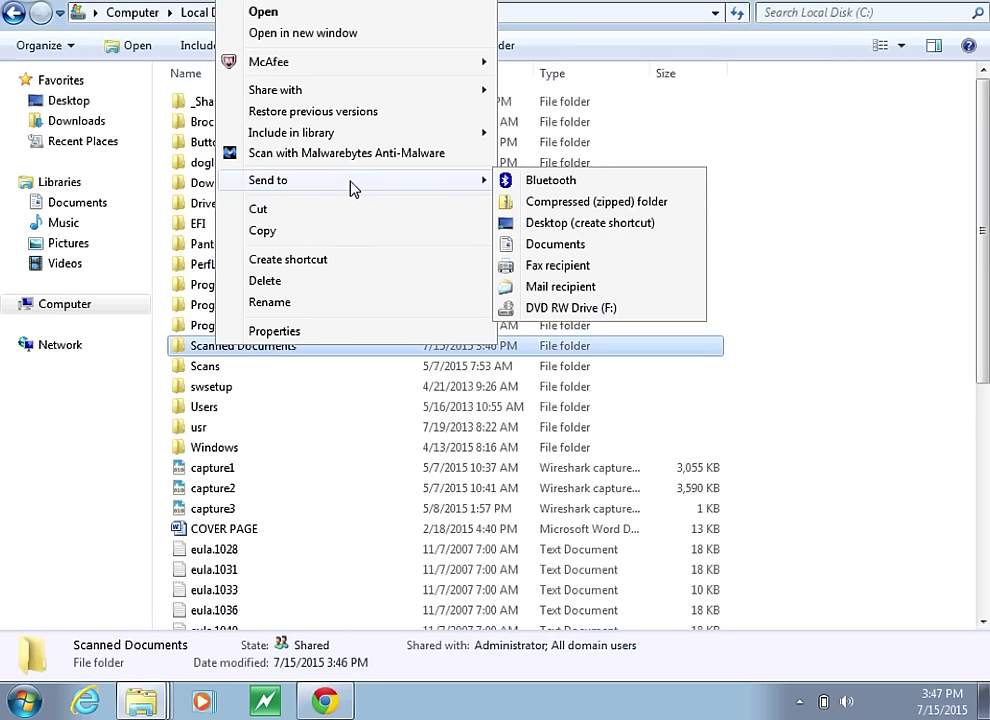
click(576, 223)
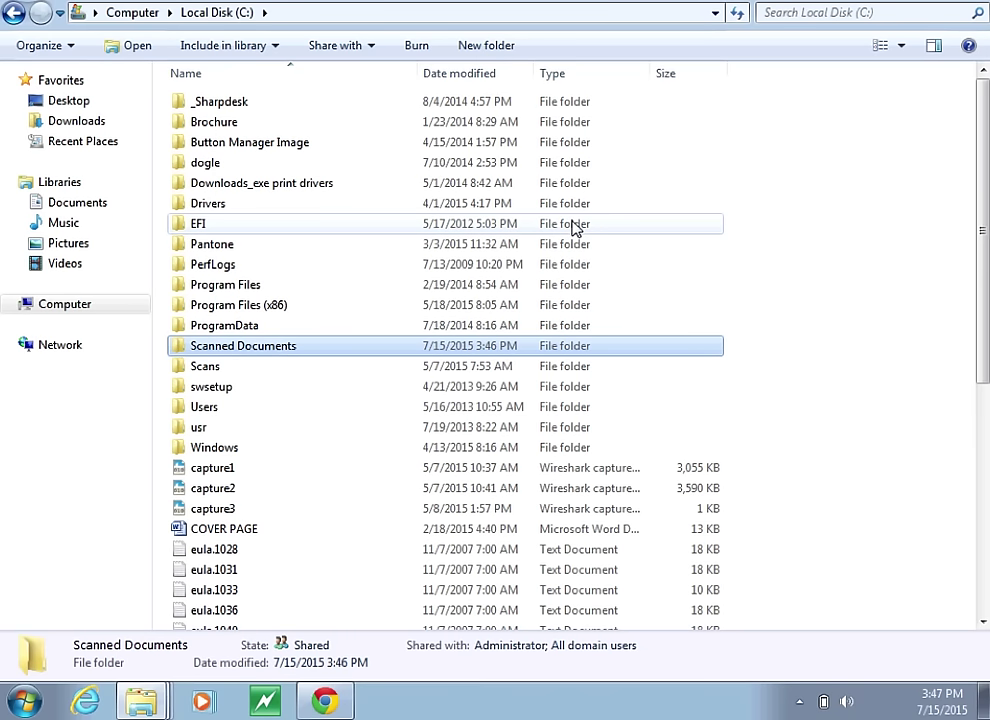
- In Chrome, open the printer web page's Address Book and choose Add(Y) for a new contact
click(325, 703)
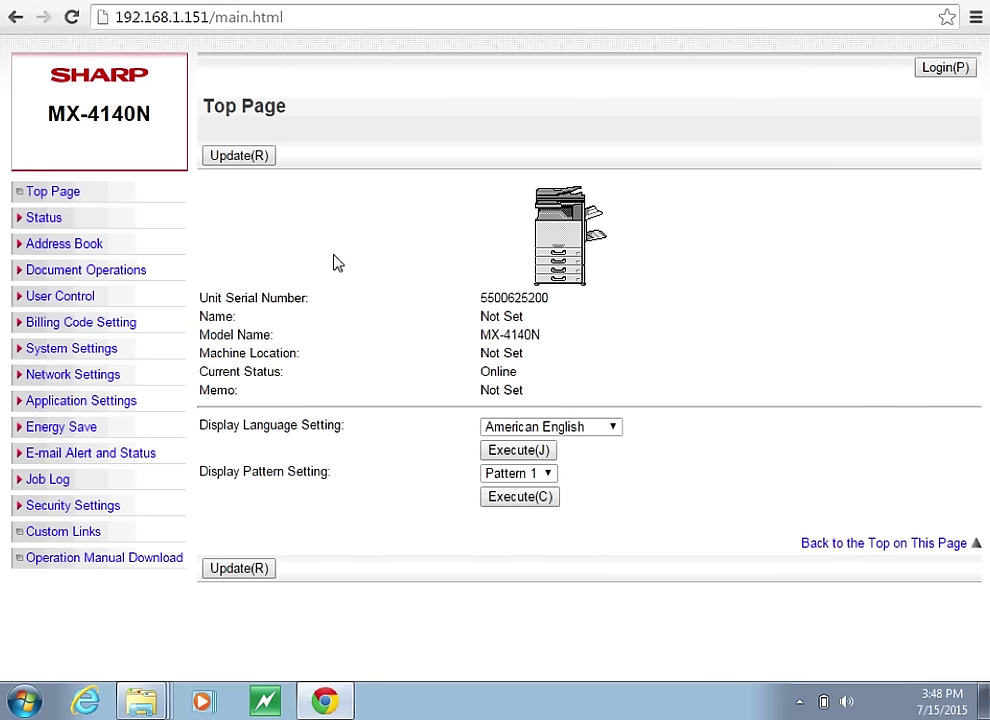
click(140, 17)
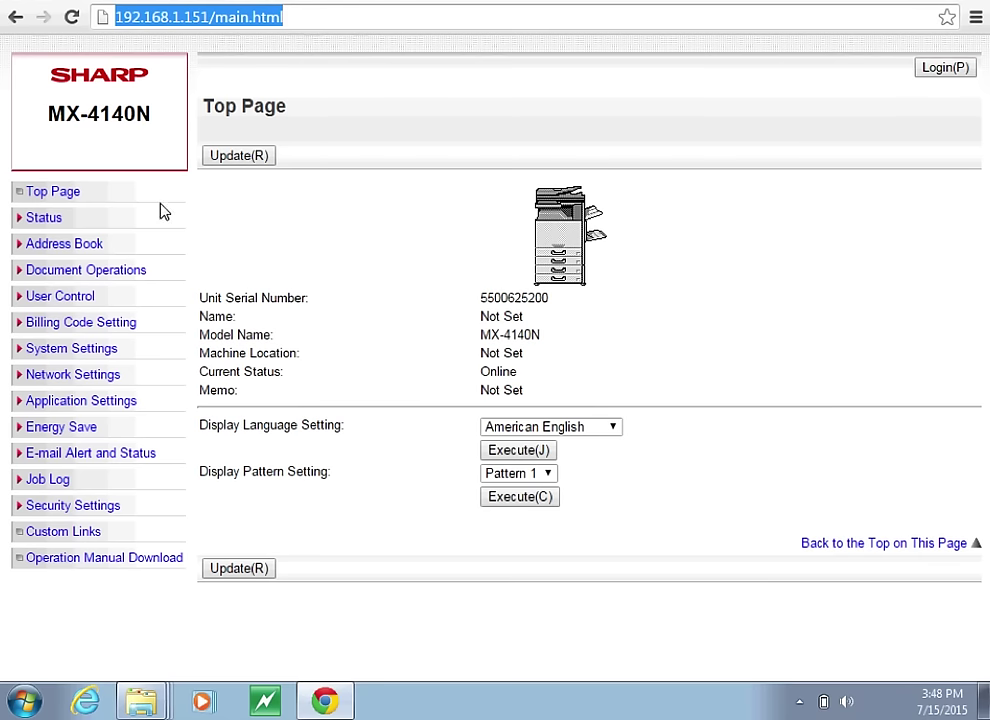
click(72, 246)
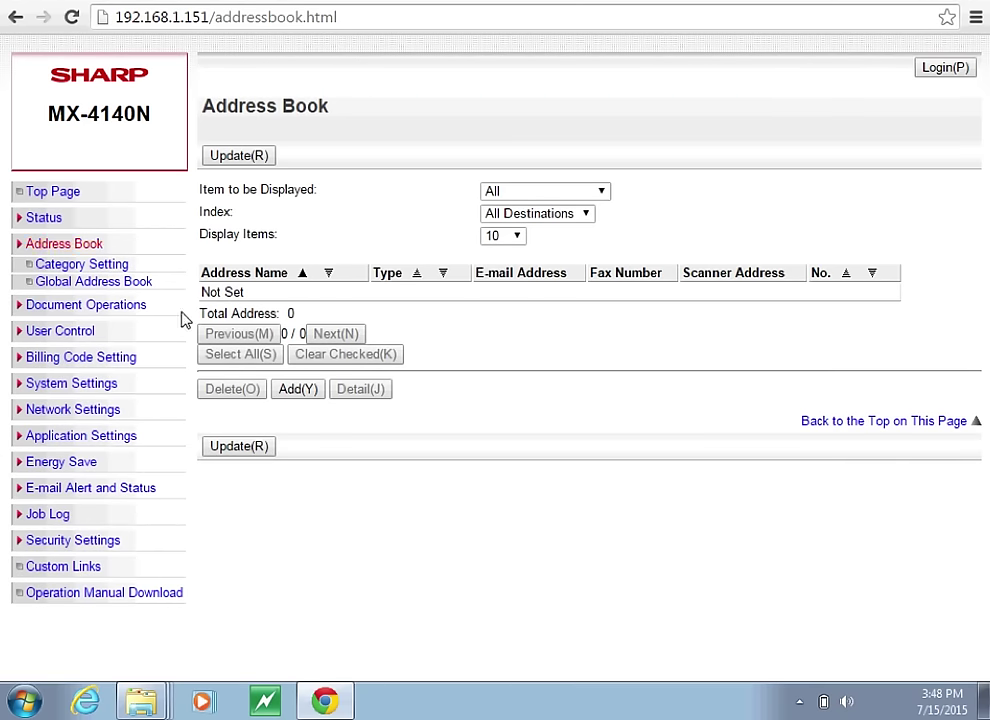
click(297, 389)
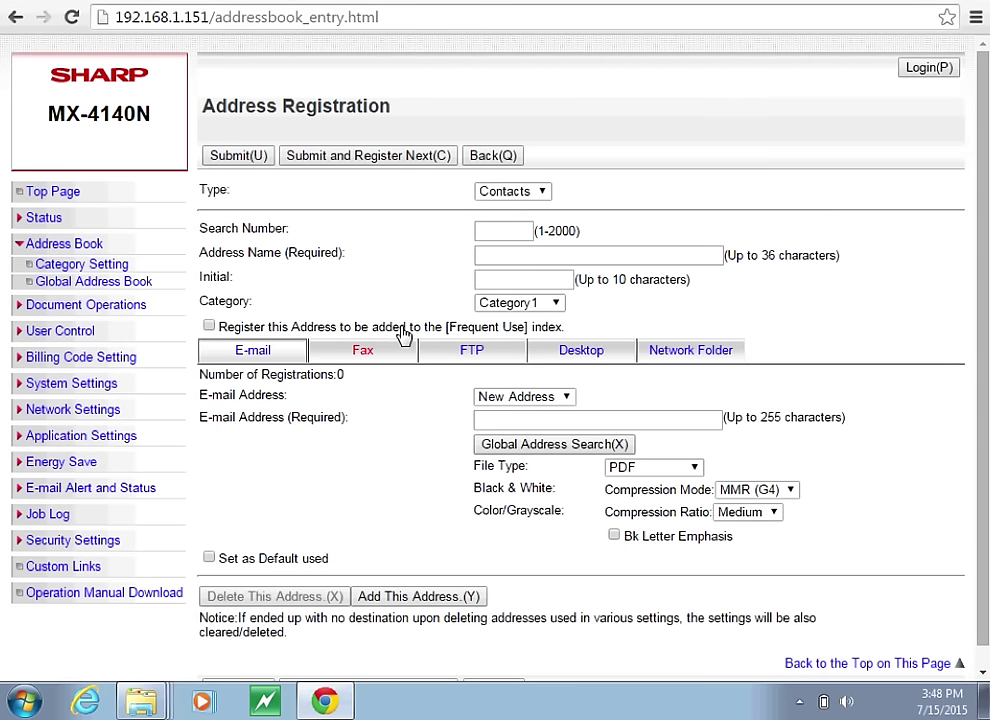
- Fill the Address Name from the autocomplete suggestion and switch the entry to Network Folder
click(286, 251)
drag(286, 251, 316, 251)
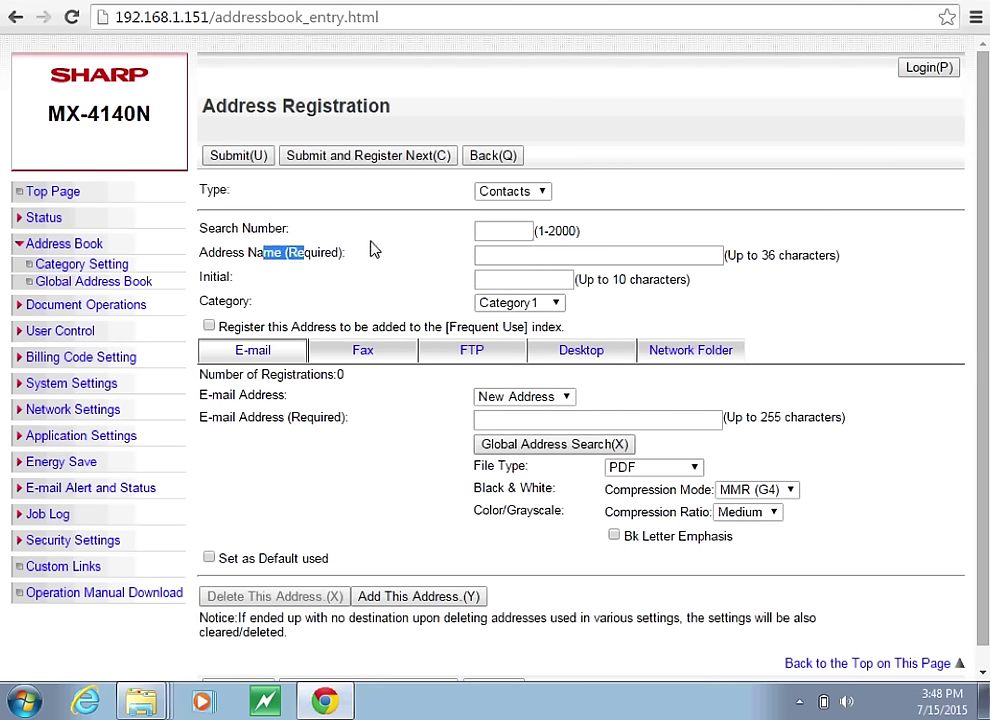
click(501, 255)
text(Collin)
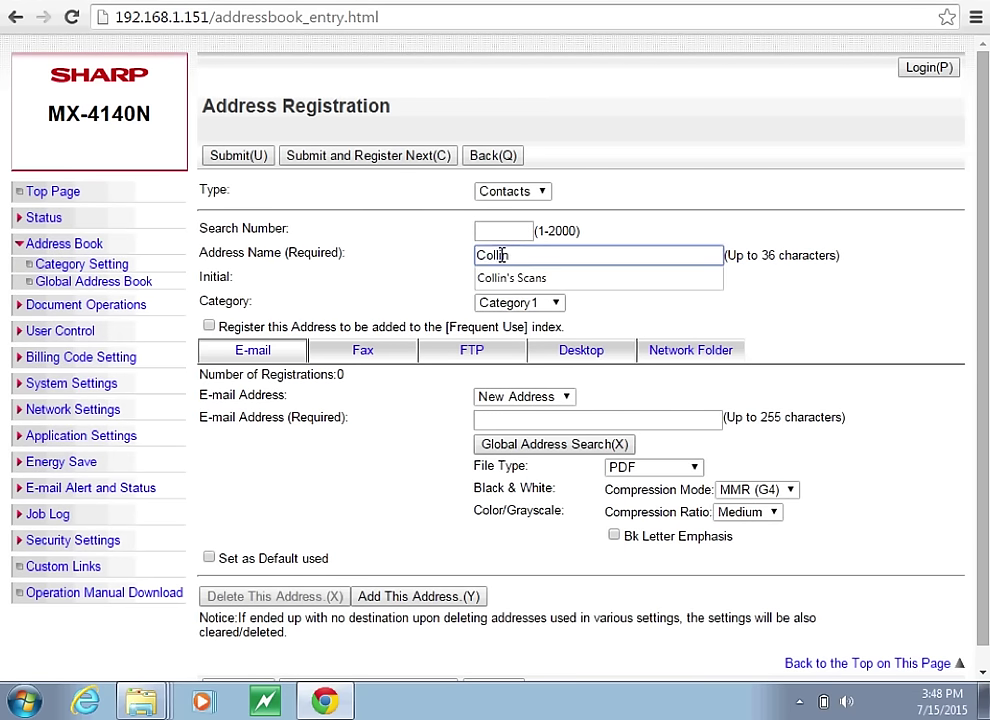
key(Down)
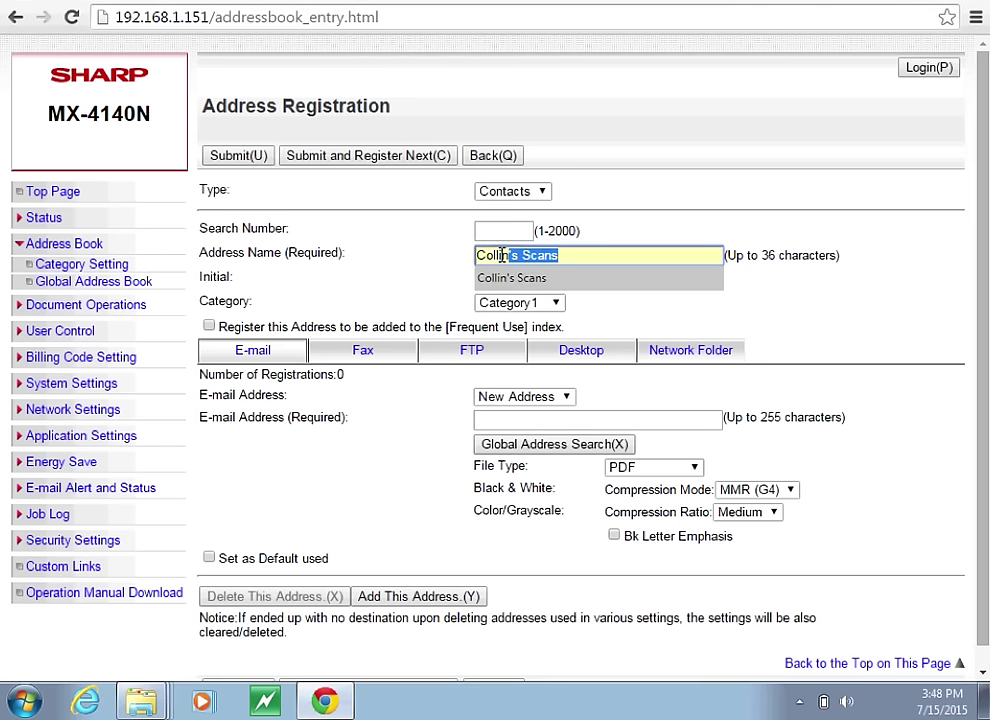
click(532, 280)
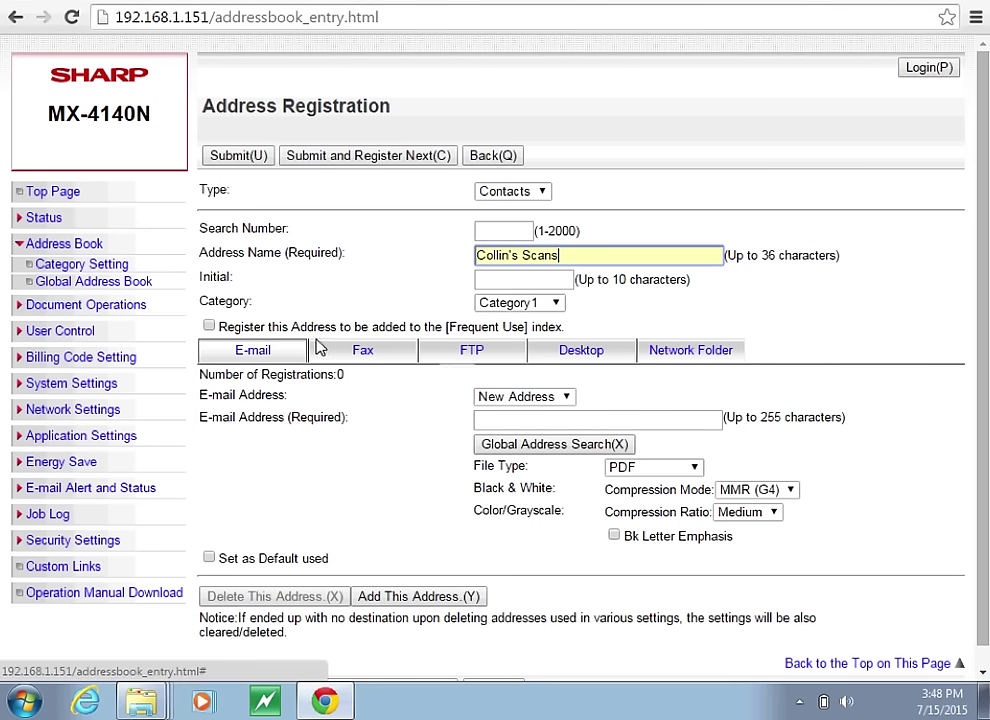
click(672, 352)
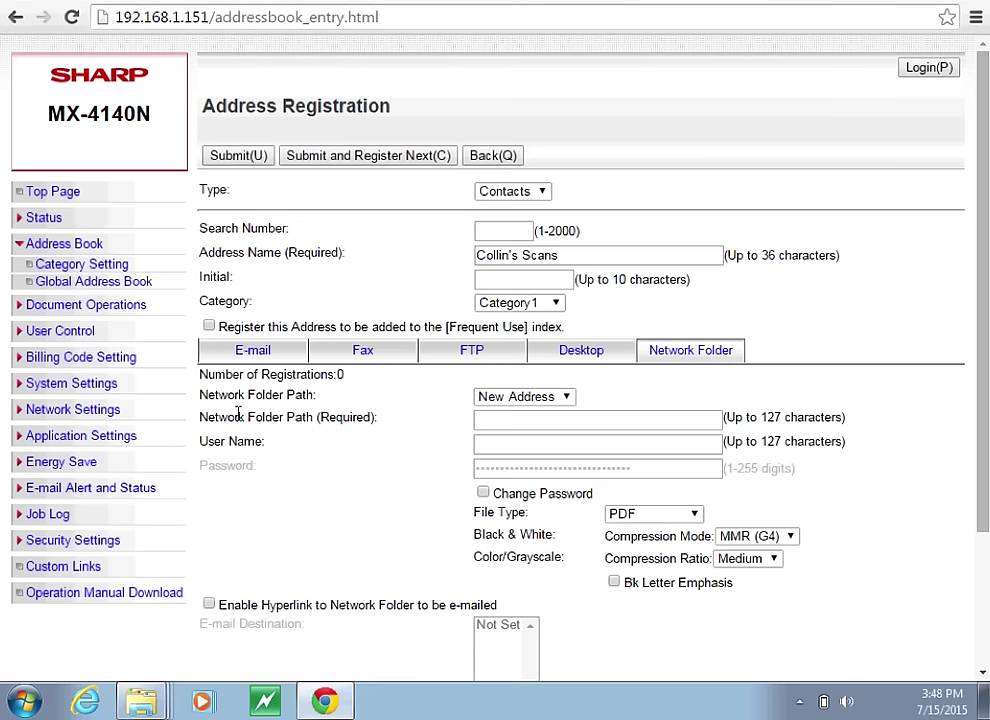
- Paste \\SBE-LAPTOP-03\Scanned Documents into the Network Folder Path field
click(532, 423)
right_click(532, 423)
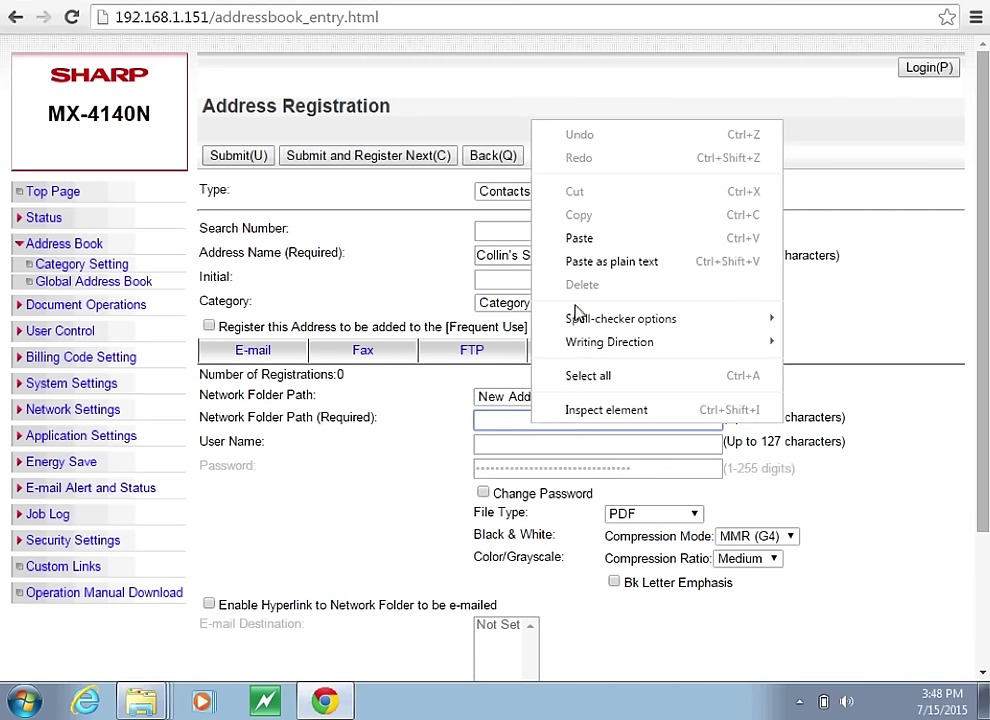
click(590, 238)
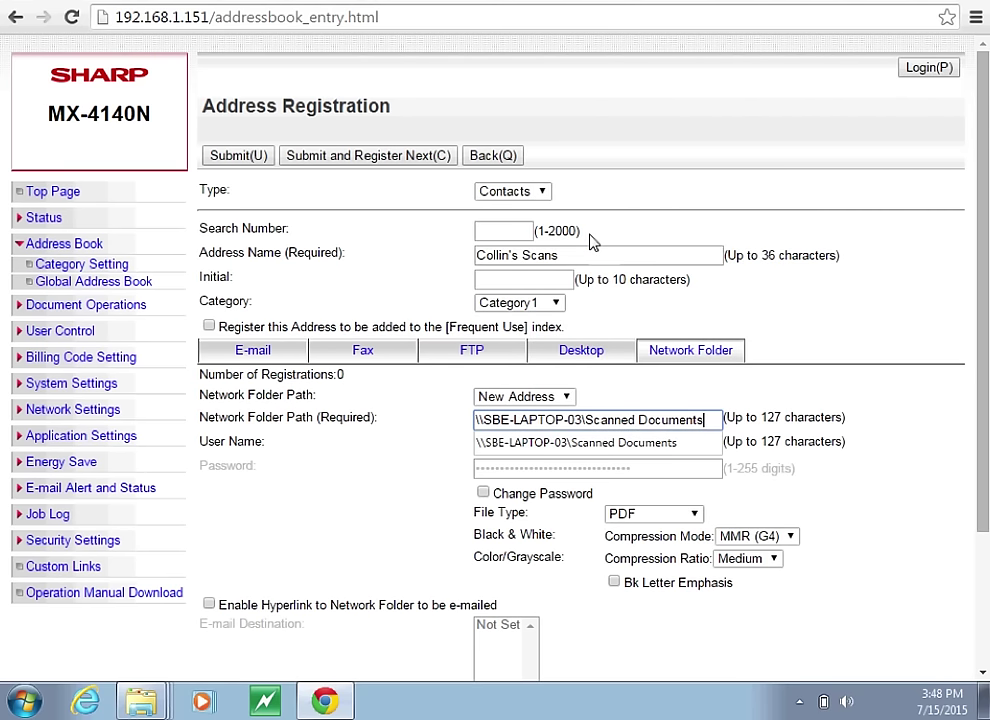
- Choose the suggested login user name and tick Change Password to enter the folder password
click(500, 445)
text(sbe)
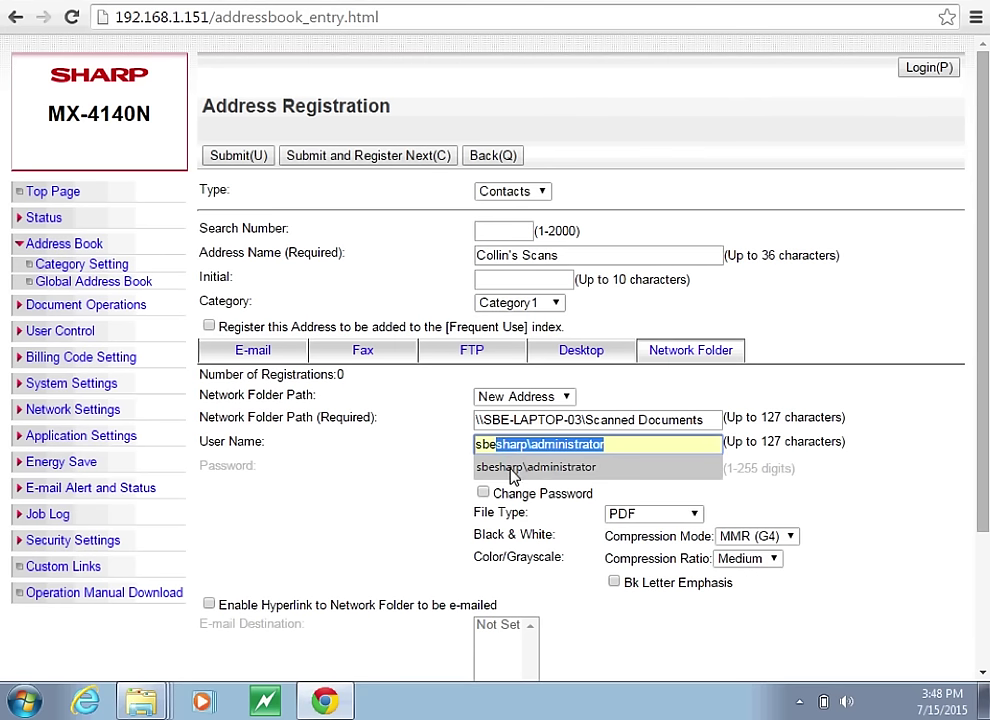
click(513, 467)
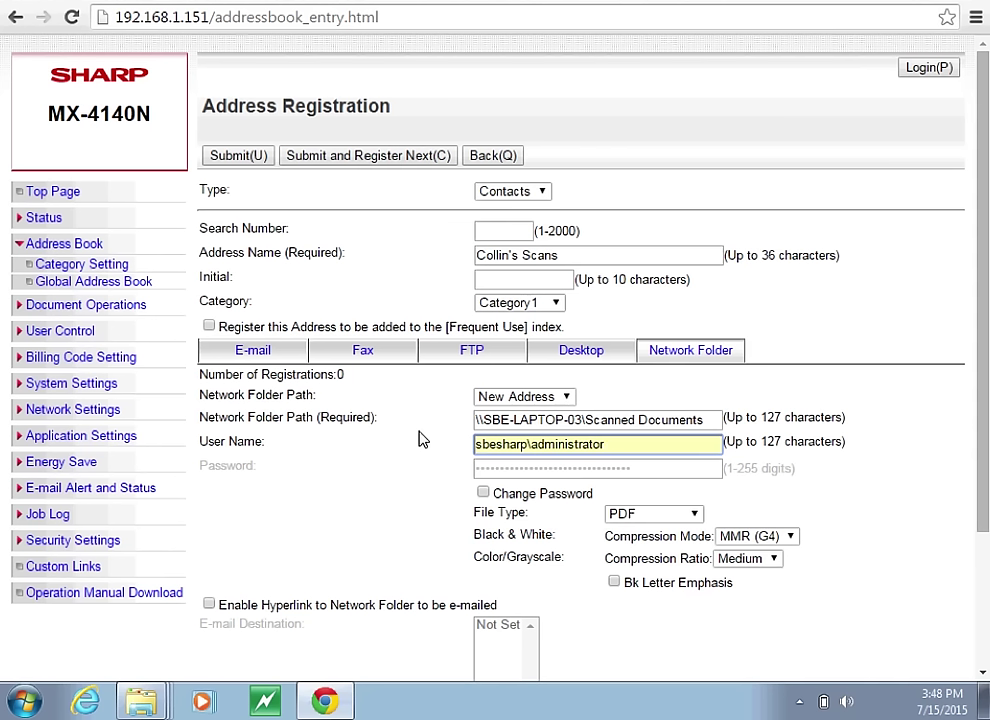
click(483, 494)
click(494, 469)
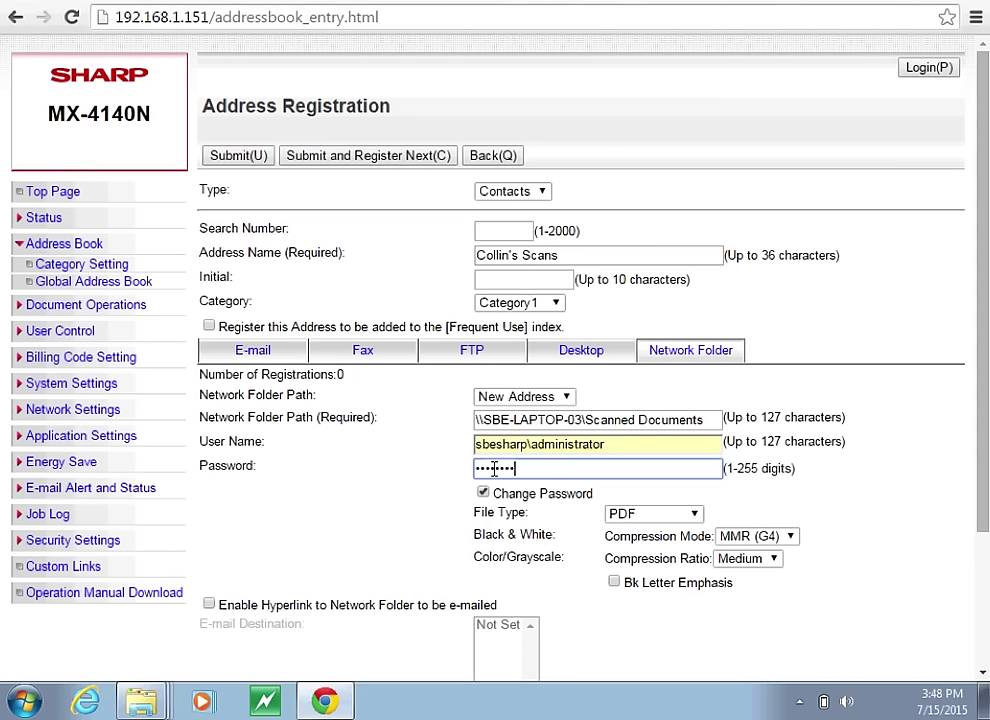
- Tick Set as Default used and submit the network folder entry with Submit(U)
scroll(388, 457, down, 3)
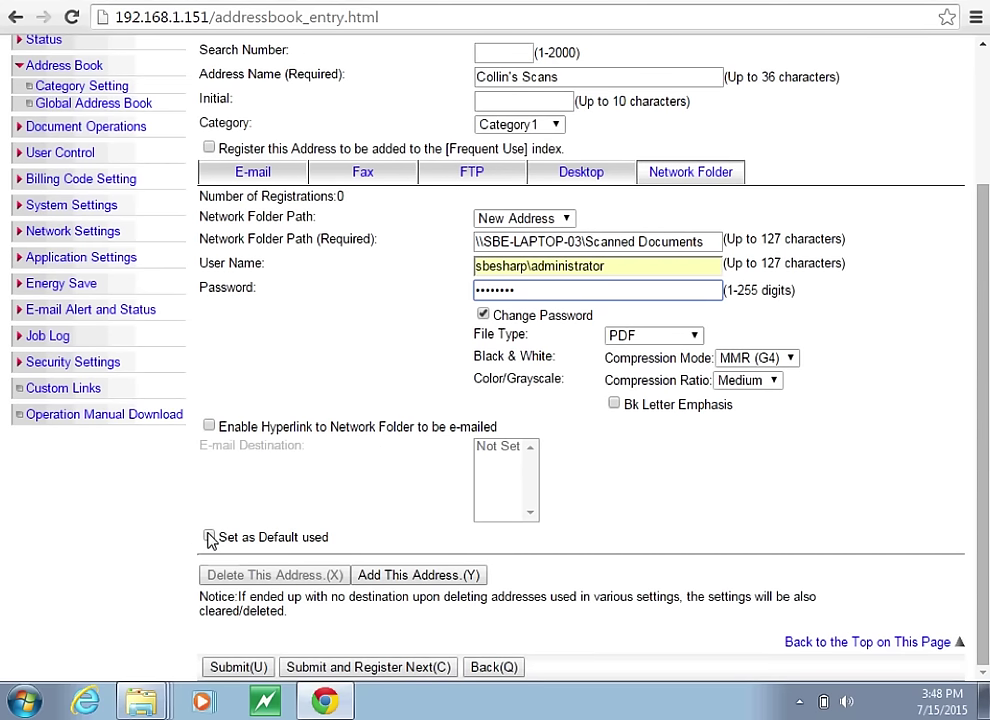
click(210, 538)
triple_click(259, 540)
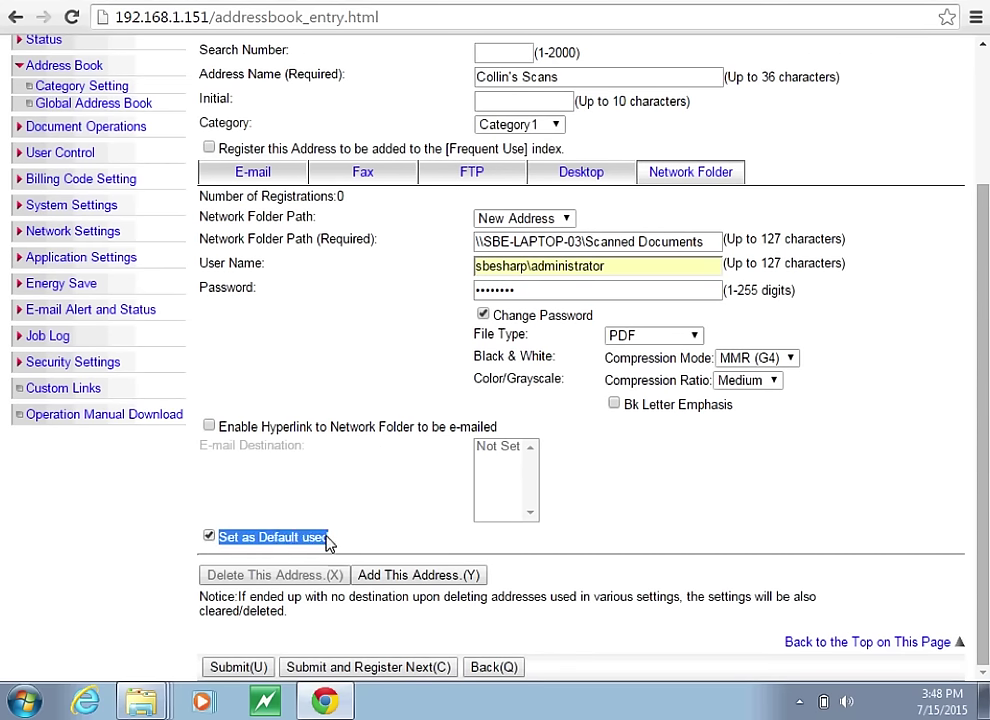
click(365, 493)
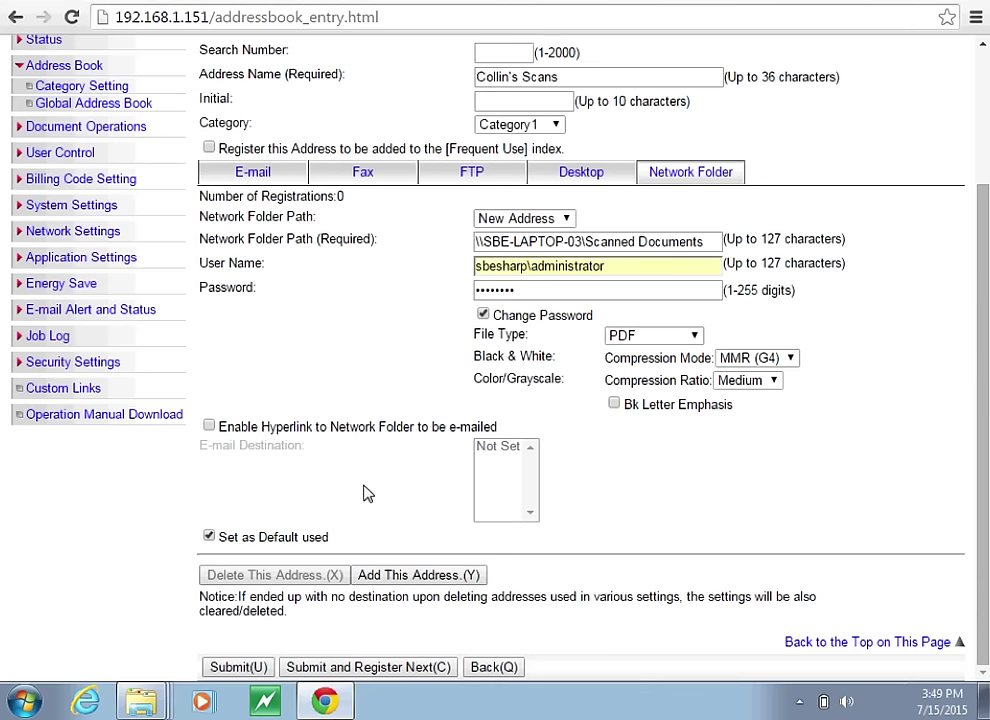
click(240, 667)
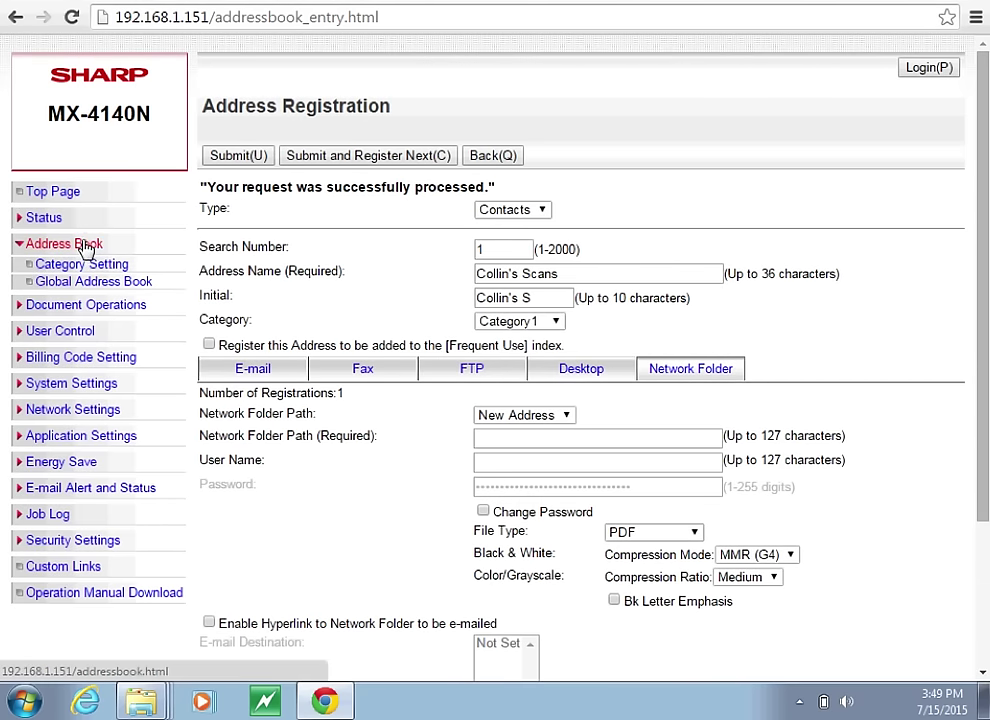
- Check the Address Book list for the new entry, then return to the Explorer sharing confirmation
click(55, 248)
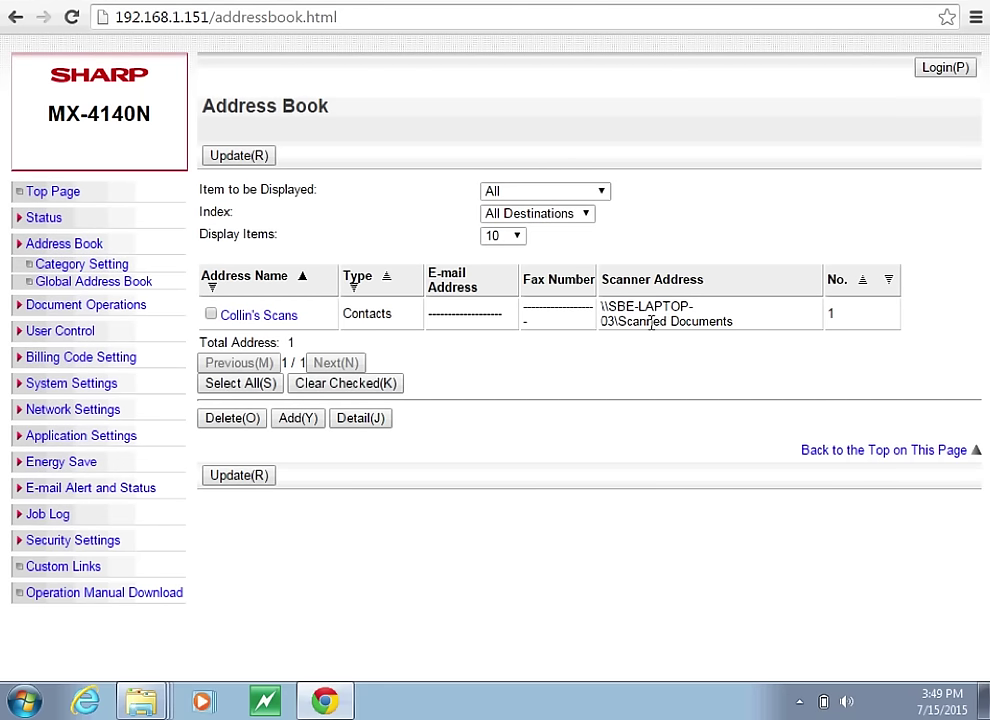
click(913, 5)
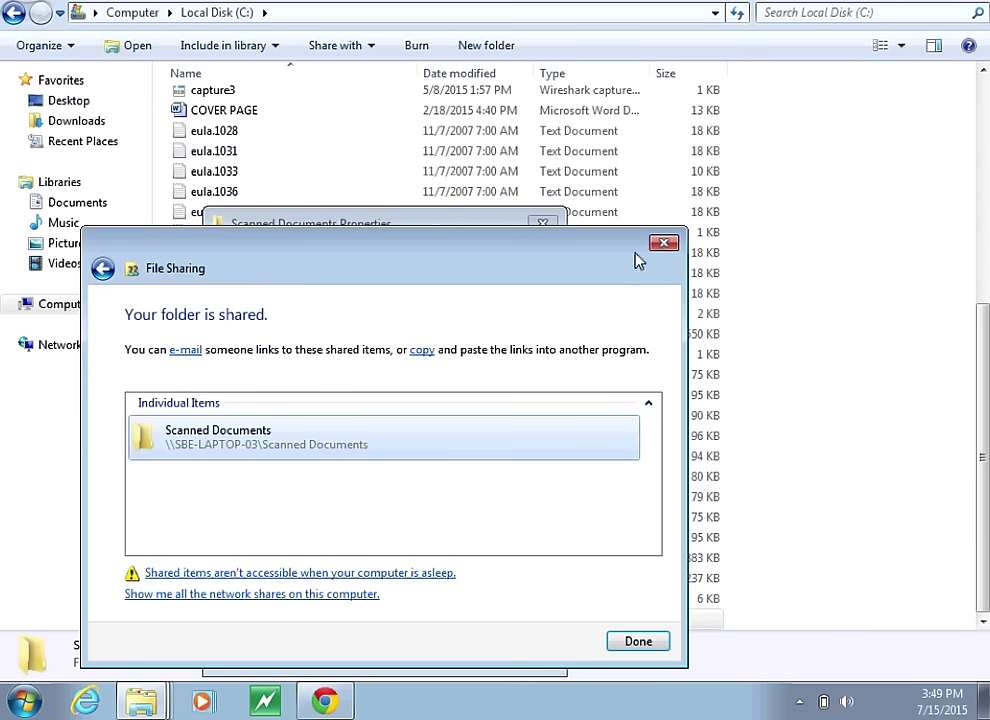
- Close the File Sharing and Properties windows and open Scanned Documents from its desktop shortcut
click(665, 245)
click(542, 223)
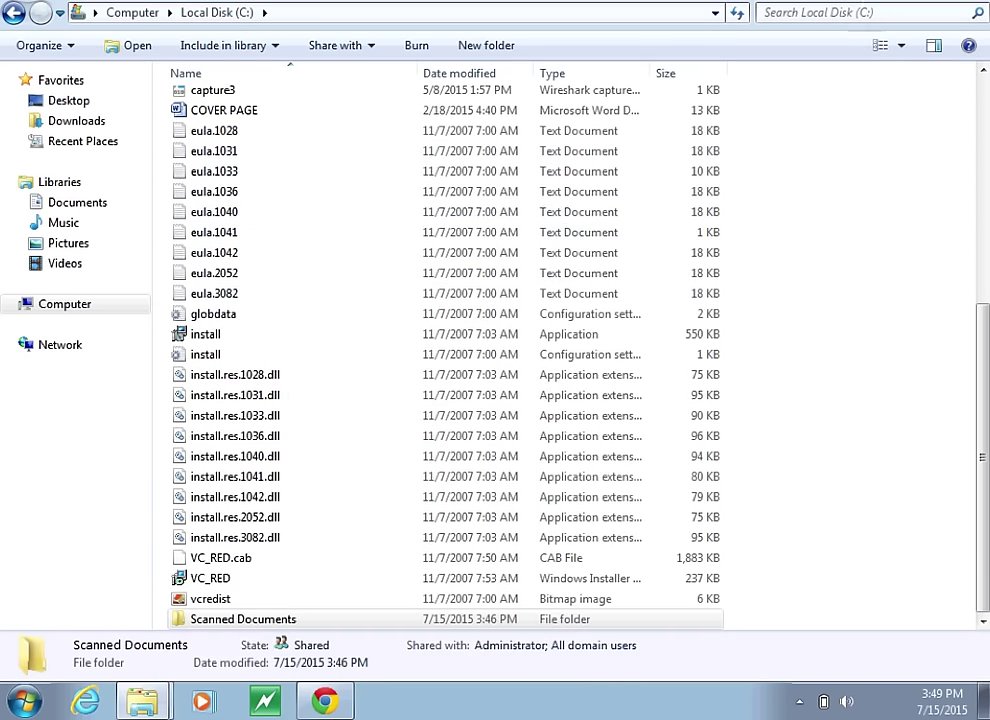
key(super+d)
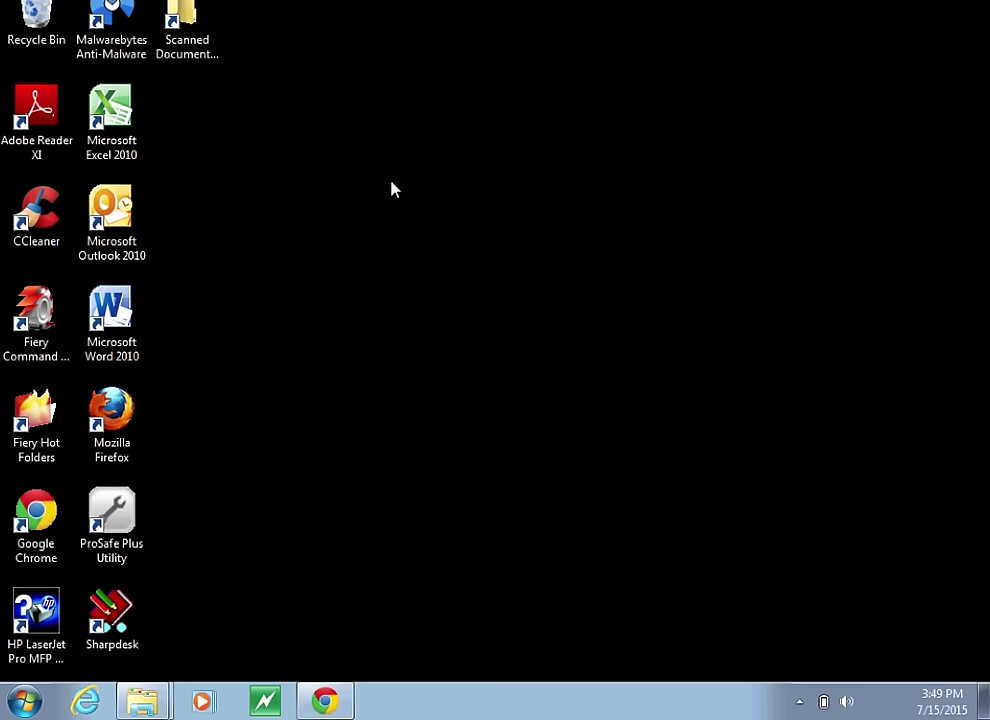
double_click(190, 55)
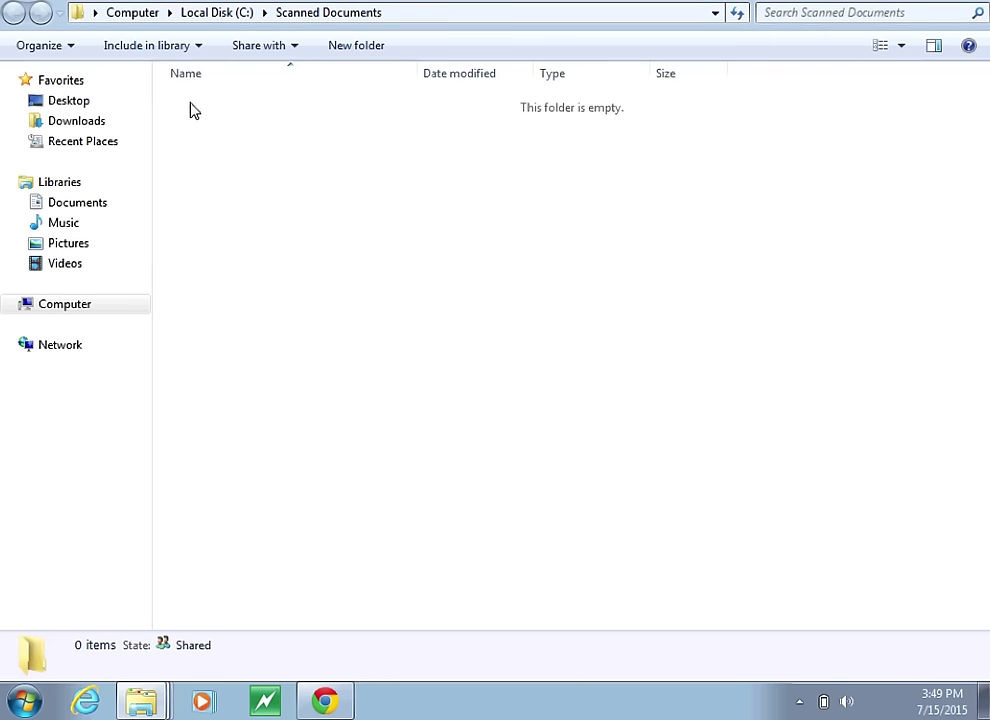